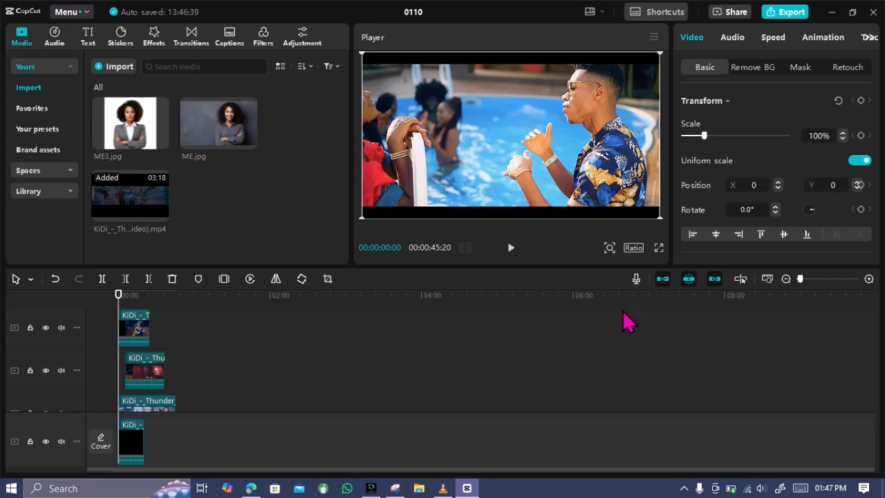
Step: Shorten the first main-track clip from its end and move the overlay clip above it directly after it on the main track
scroll(349, 385, "down", 2)
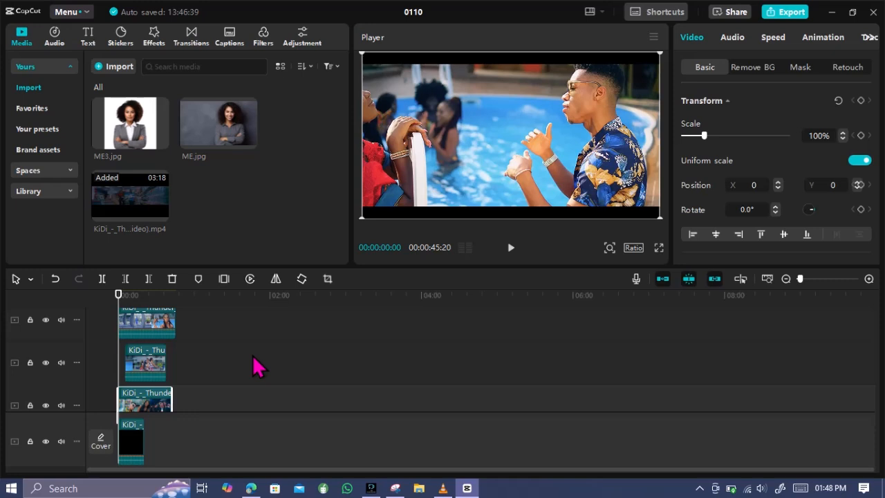
scroll(207, 400, "down", 1)
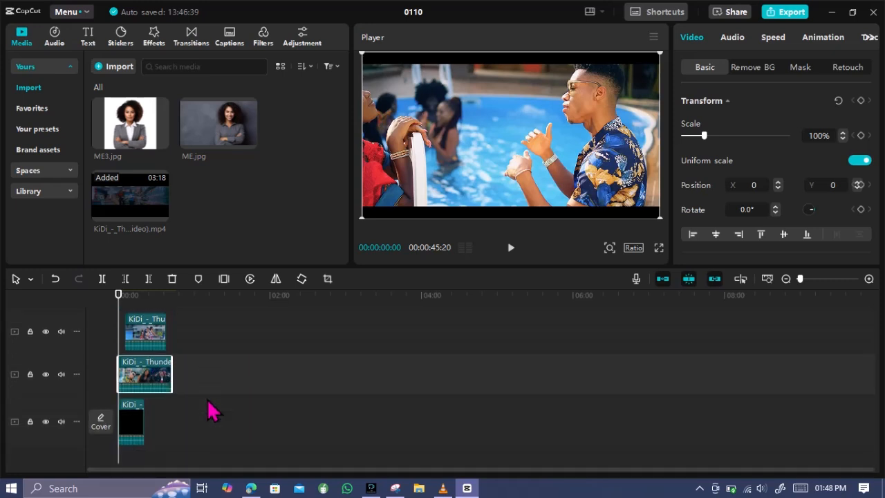
left_click(142, 423)
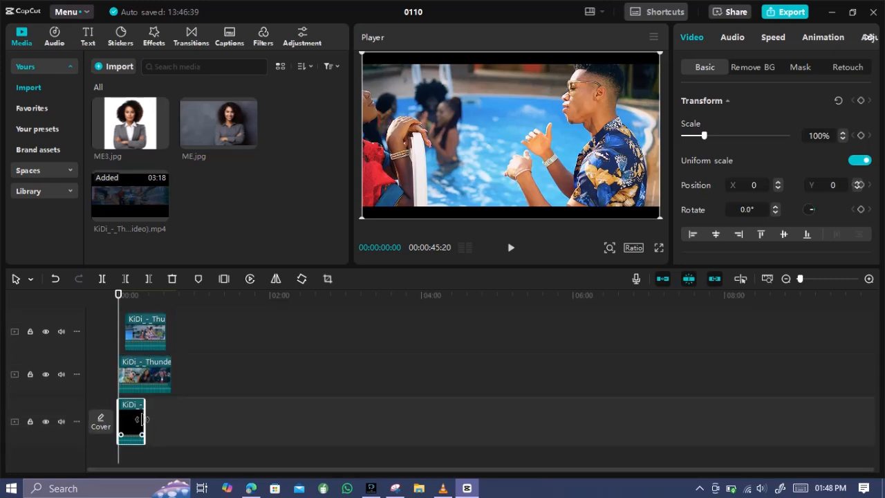
mouse_move(143, 422)
left_mouse_down()
mouse_move(275, 423)
mouse_move(157, 398)
mouse_move(141, 439)
left_mouse_up()
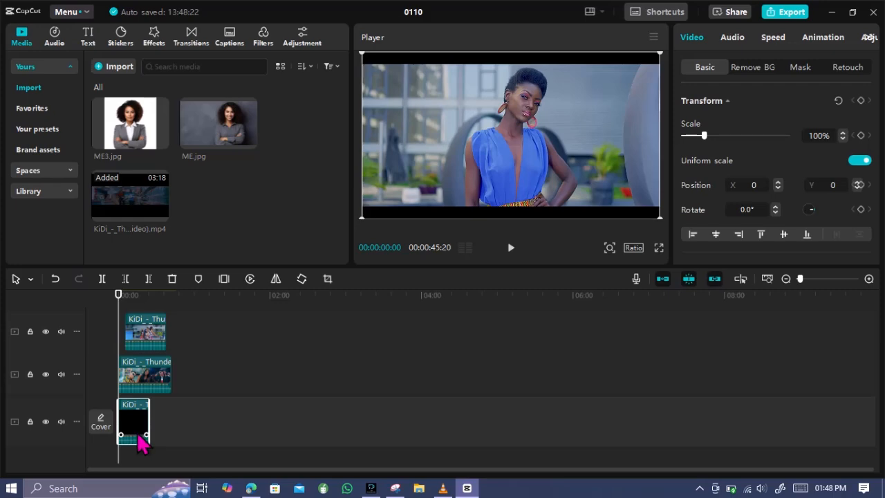
mouse_move(148, 419)
left_mouse_down()
mouse_move(378, 415)
mouse_move(542, 432)
mouse_move(419, 439)
mouse_move(362, 399)
mouse_move(148, 402)
left_mouse_up()
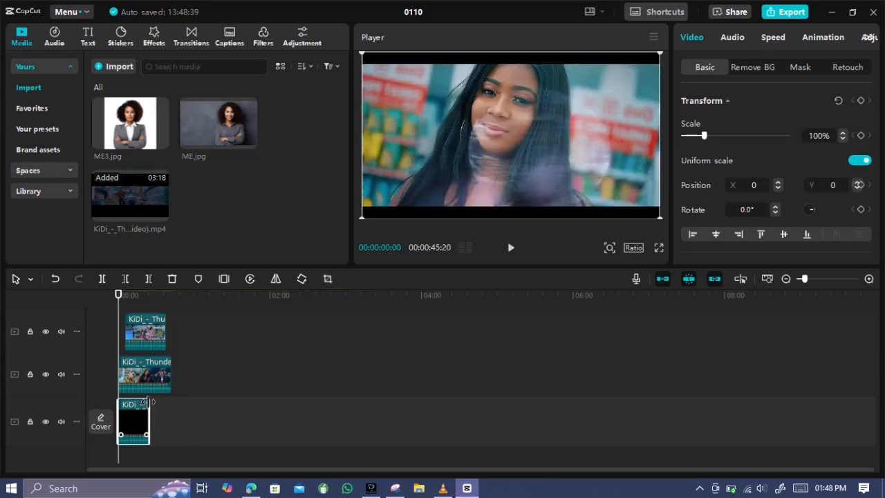
mouse_move(148, 402)
left_mouse_down()
mouse_move(172, 401)
mouse_move(139, 408)
left_mouse_up()
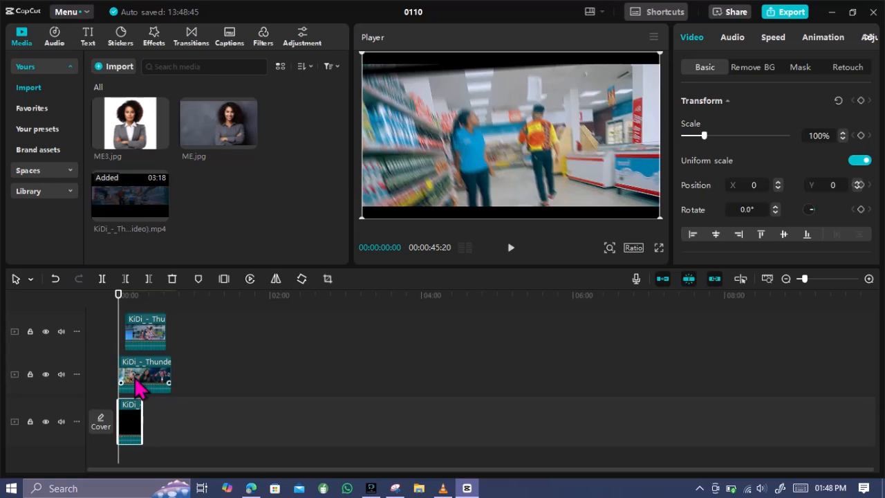
left_click_drag(146, 388, 176, 428)
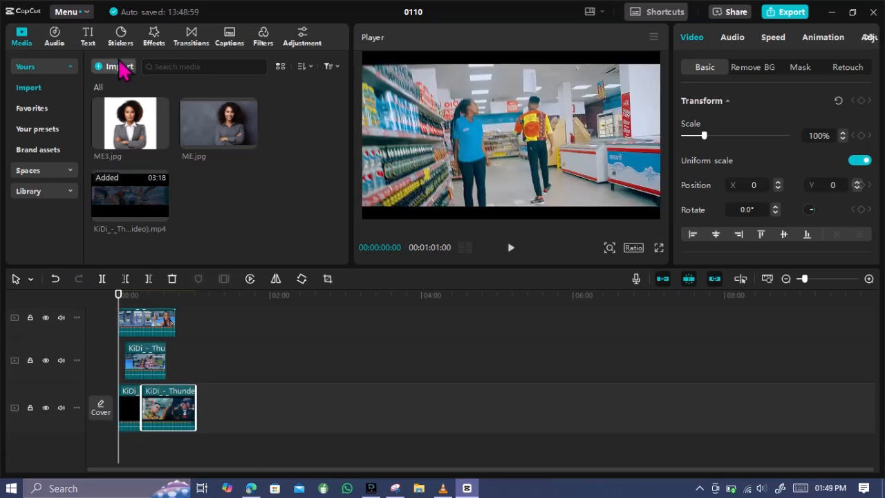
Step: Apply the Right transition from the Camera category between the two main-track clips and preview the start of the video
left_click(194, 39)
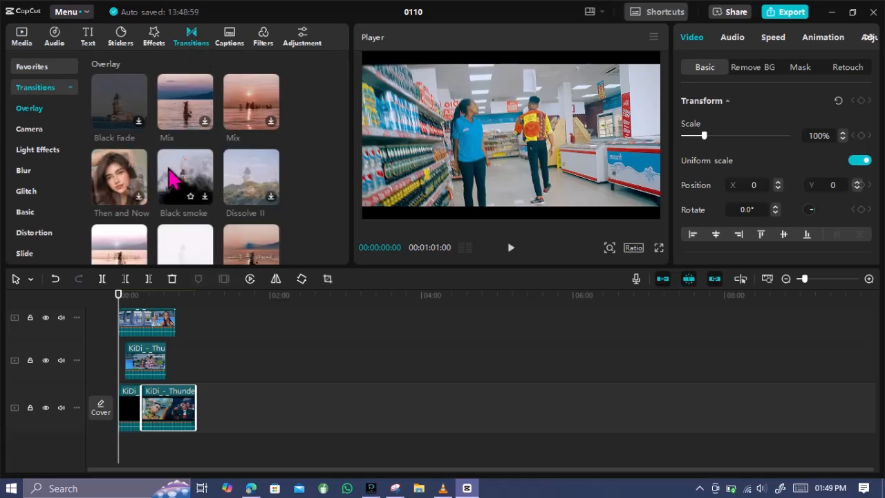
scroll(181, 218, "down", 3)
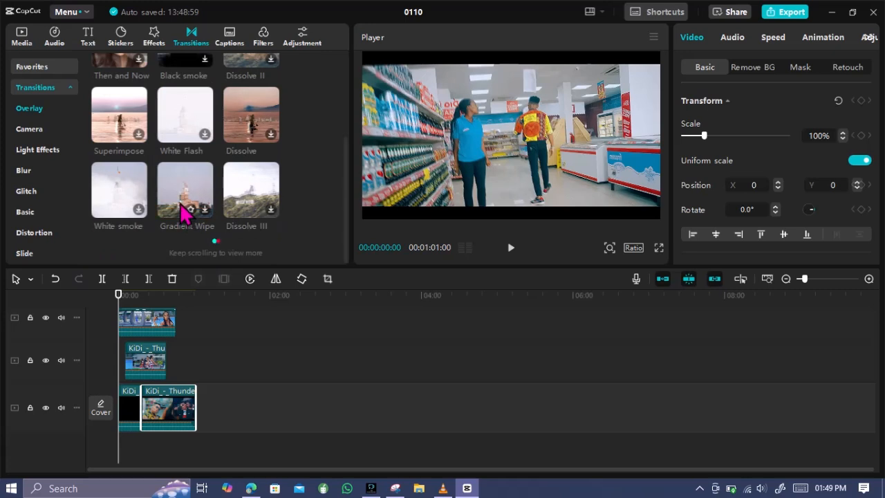
scroll(181, 207, "down", 3)
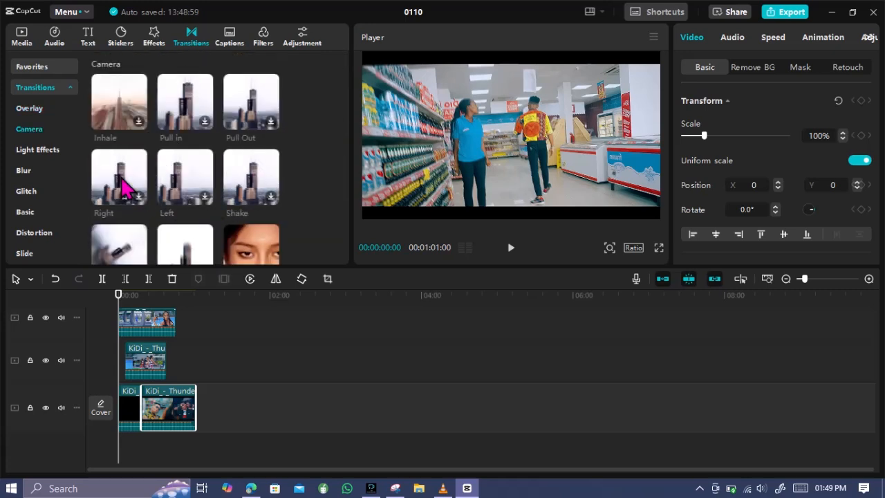
left_click(125, 186)
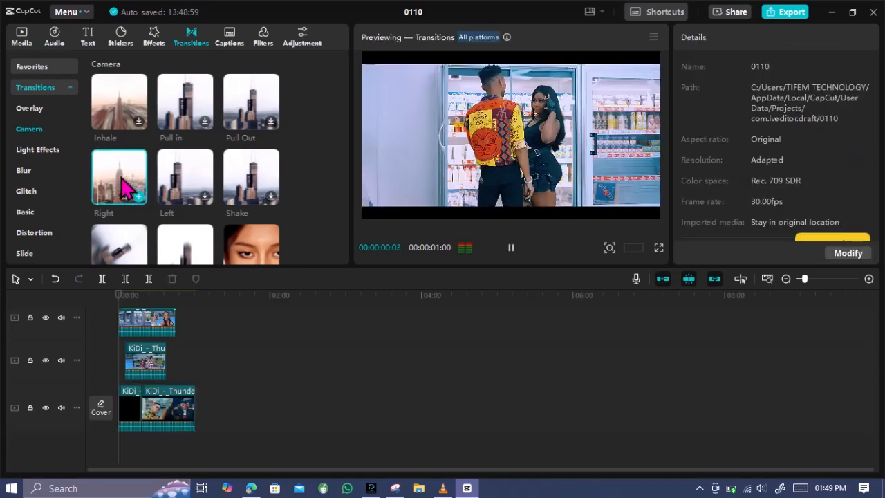
mouse_move(125, 187)
left_mouse_down()
mouse_move(112, 305)
mouse_move(117, 399)
mouse_move(139, 405)
left_mouse_up()
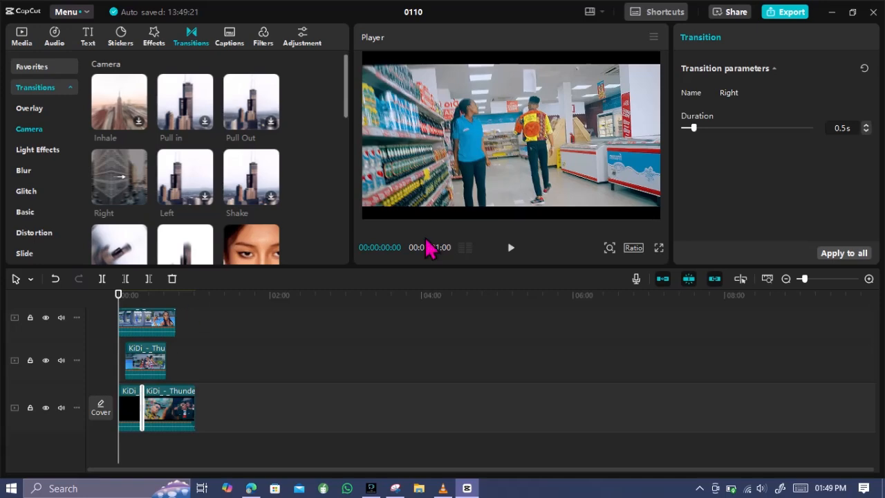
left_click(510, 247)
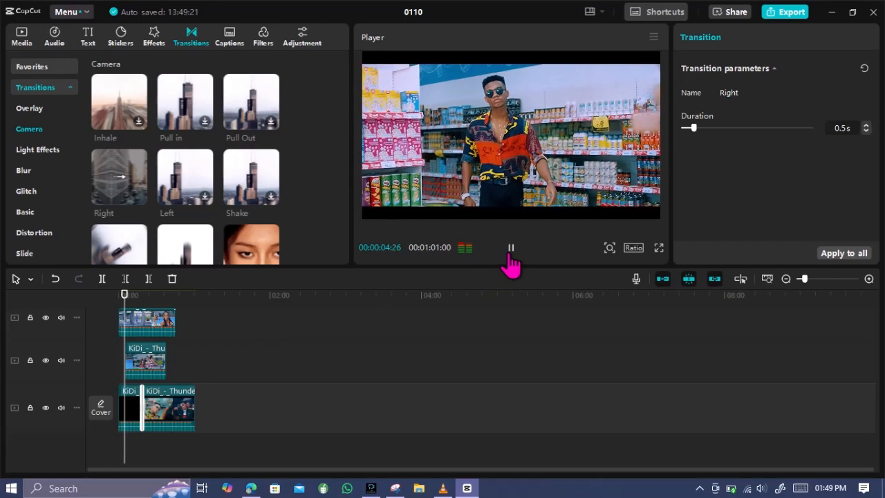
left_click(511, 248)
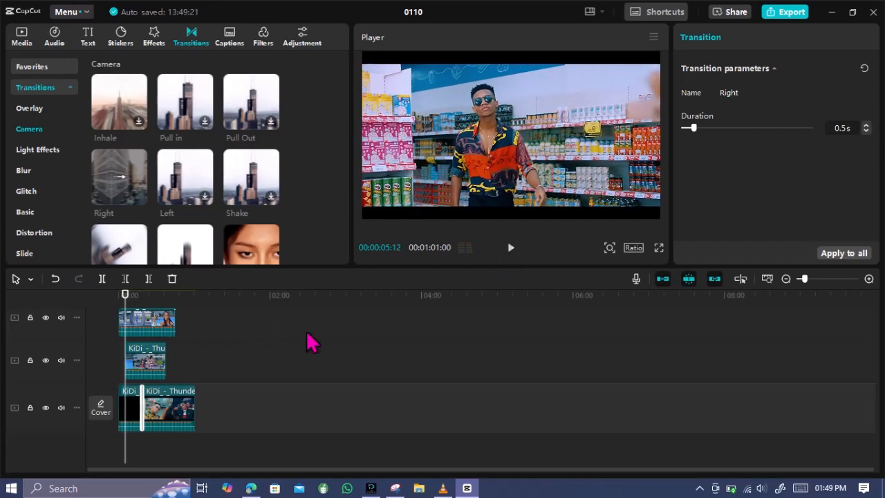
Step: Delete every clip on the main and overlay tracks to empty the timeline
left_click(166, 415)
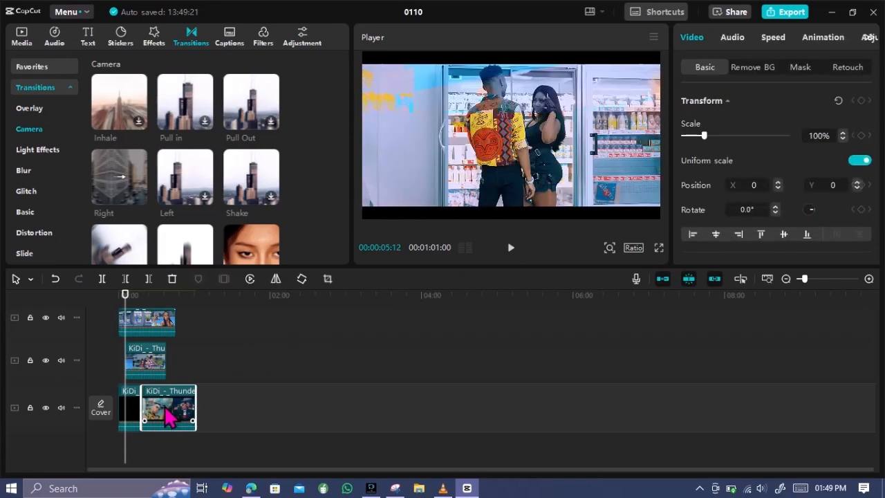
key("Delete")
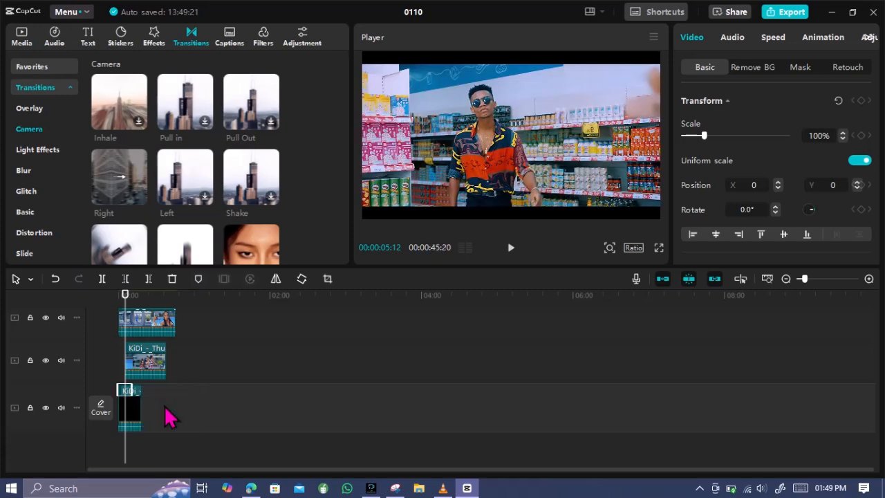
left_click(154, 371)
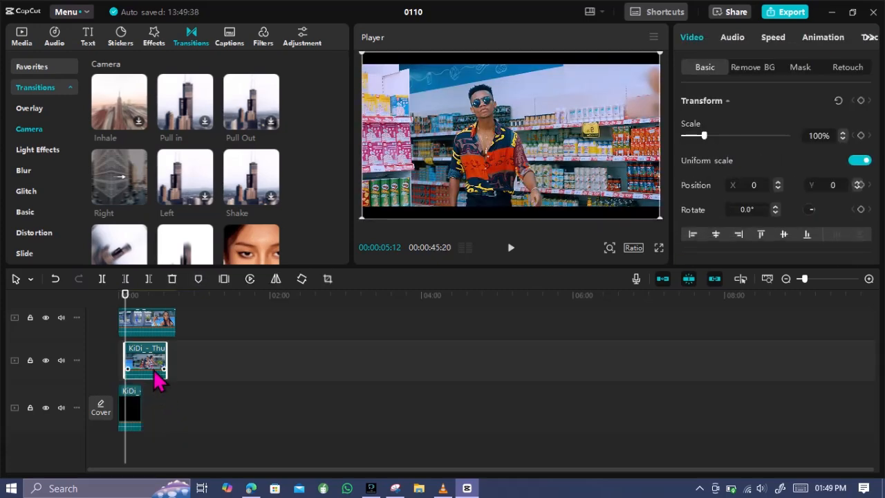
key("Delete")
mouse_move(394, 488)
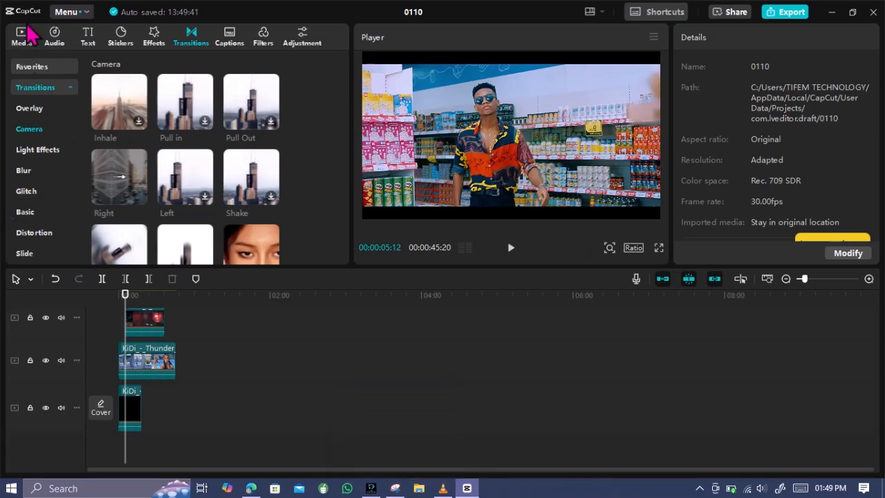
left_click(142, 423)
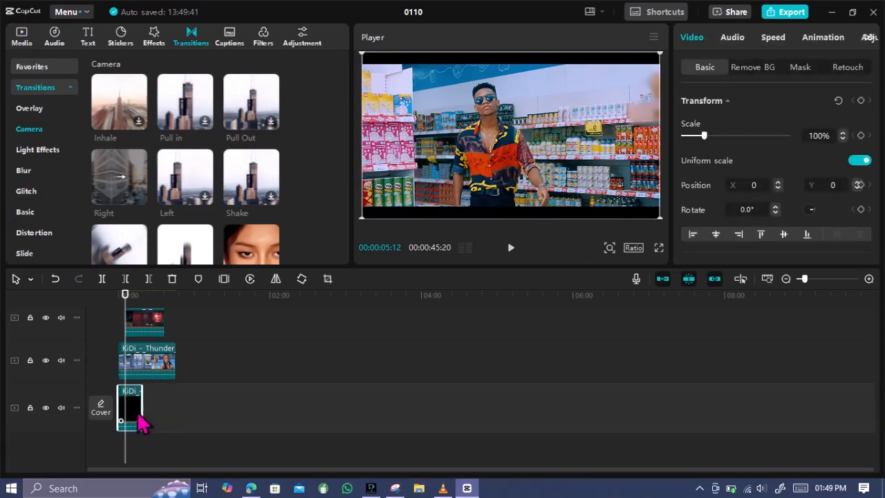
key("Delete")
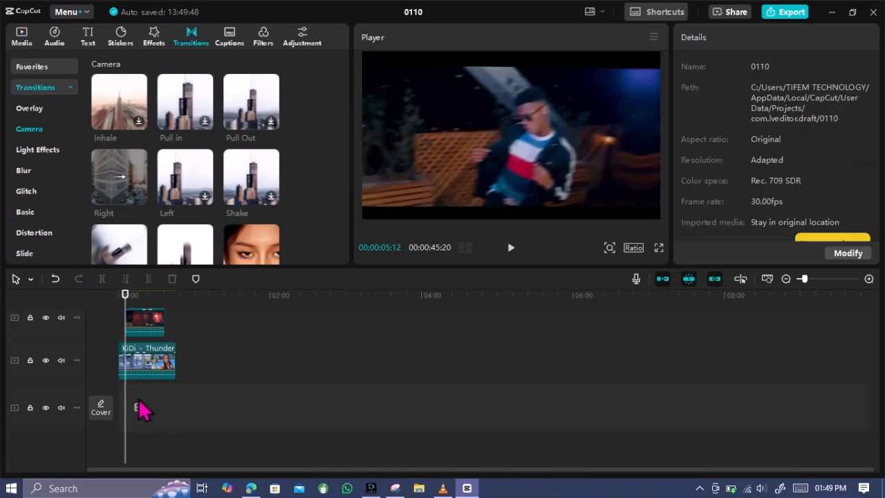
left_click(157, 369)
key("Delete")
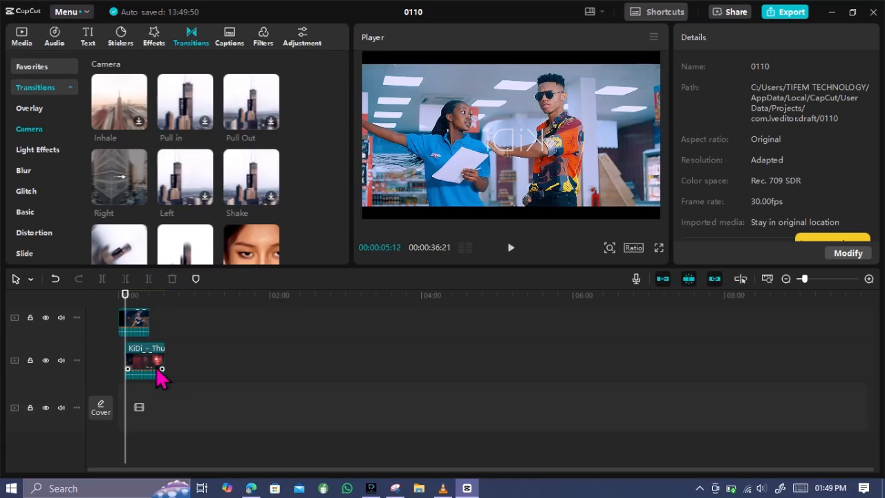
left_click(156, 369)
key("Delete")
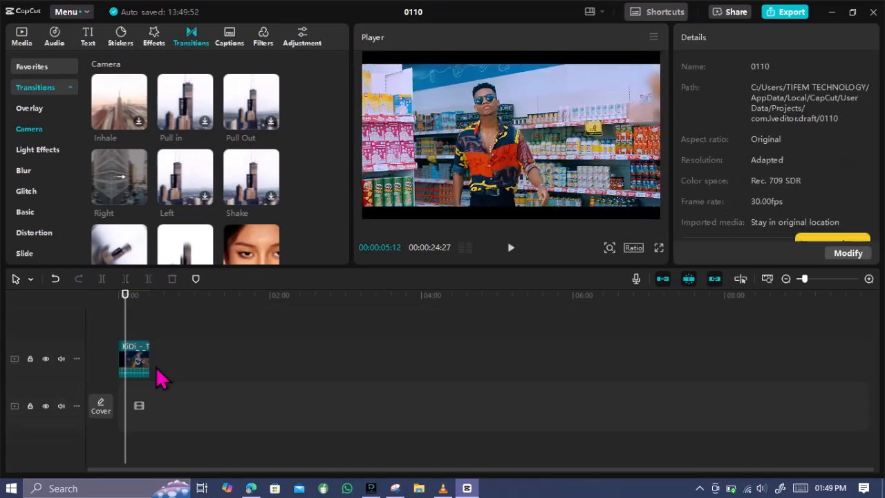
left_click(141, 366)
key("Delete")
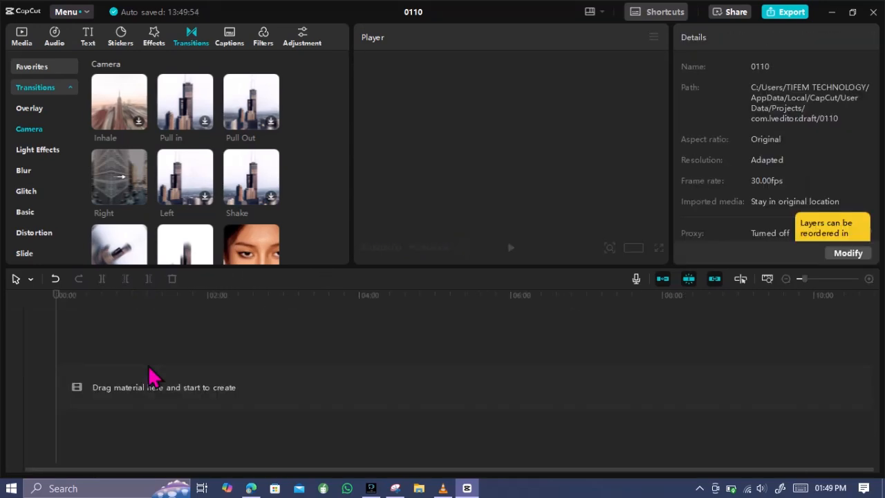
Step: Add the KiDi Thunder video from the imported media to the timeline and split it at 00:00:27:06 and 00:02:04:22
left_click(33, 40)
left_click_drag(109, 206, 115, 379)
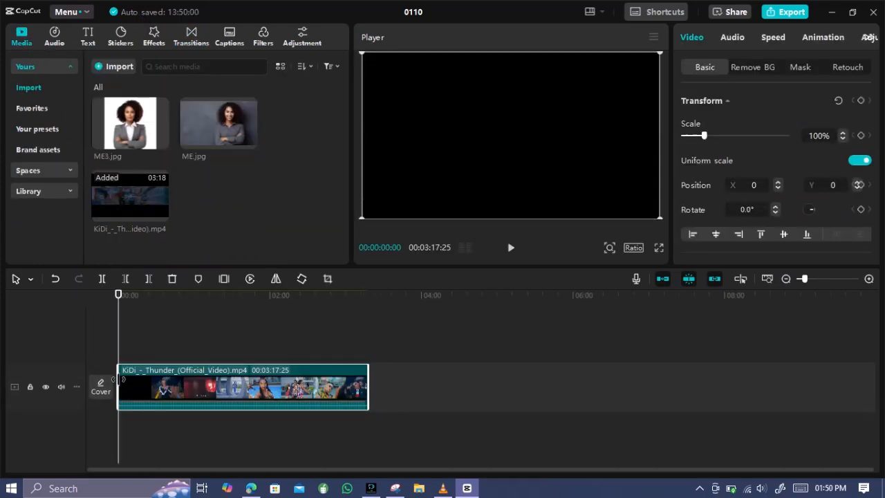
left_click_drag(116, 331, 211, 340)
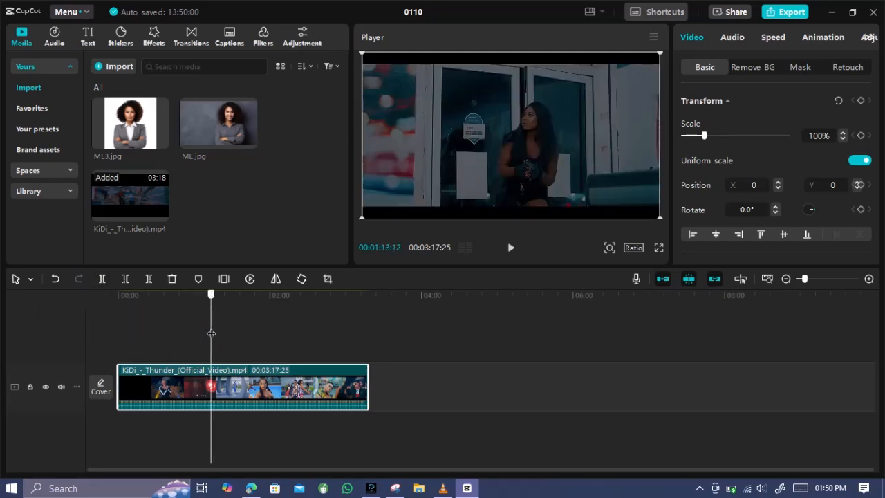
left_click_drag(204, 336, 153, 328)
left_click(102, 280)
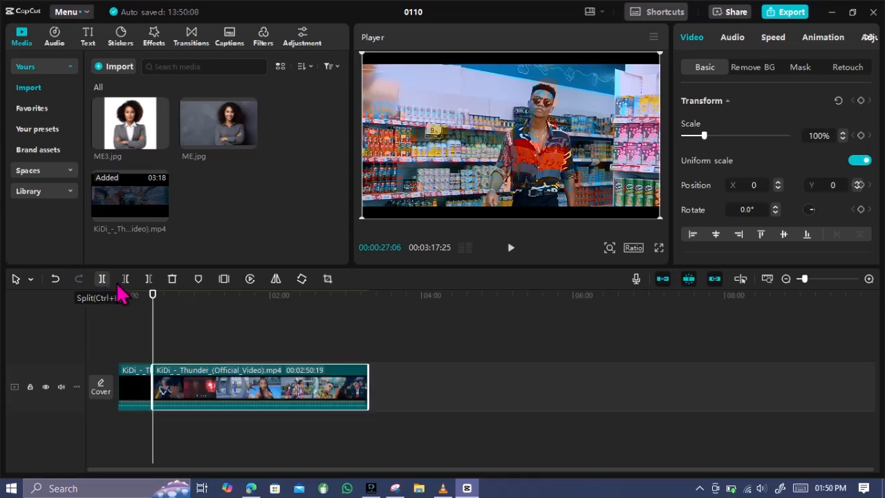
left_click_drag(155, 309, 276, 364)
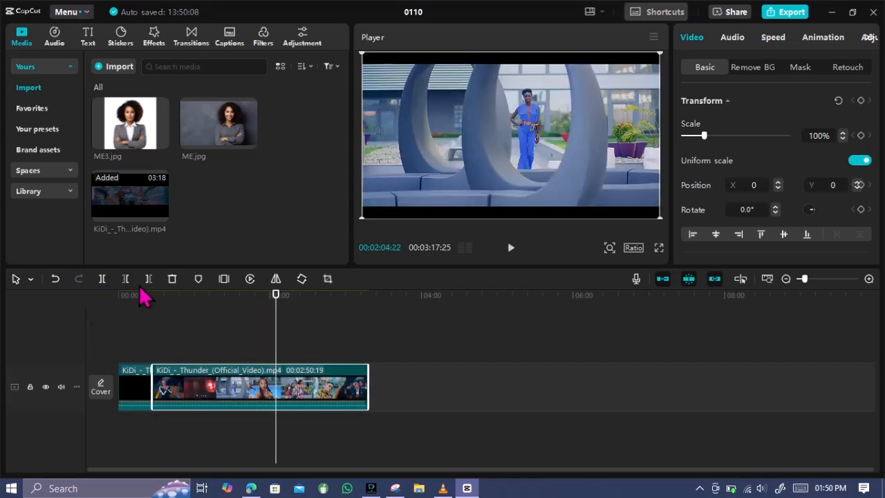
left_click(104, 279)
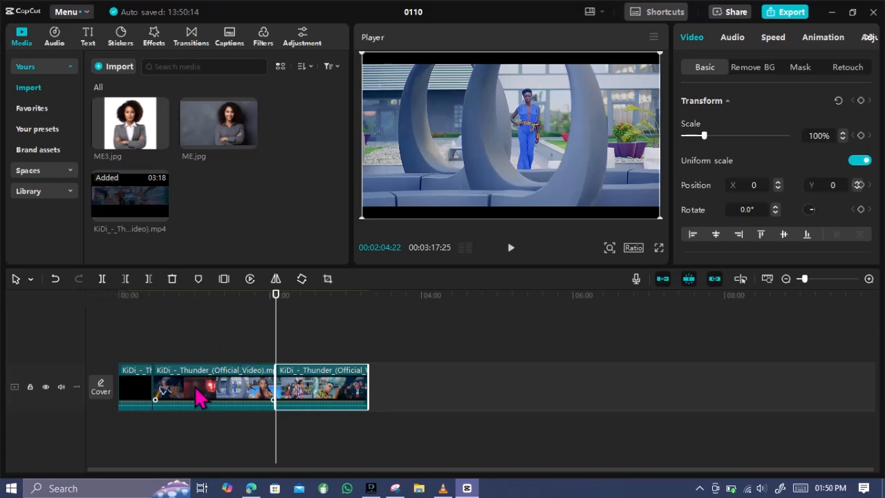
Step: Apply the Infinite transition from the Camera category at the cut between the first and second clips
left_click_drag(273, 319, 152, 318)
left_click(153, 377)
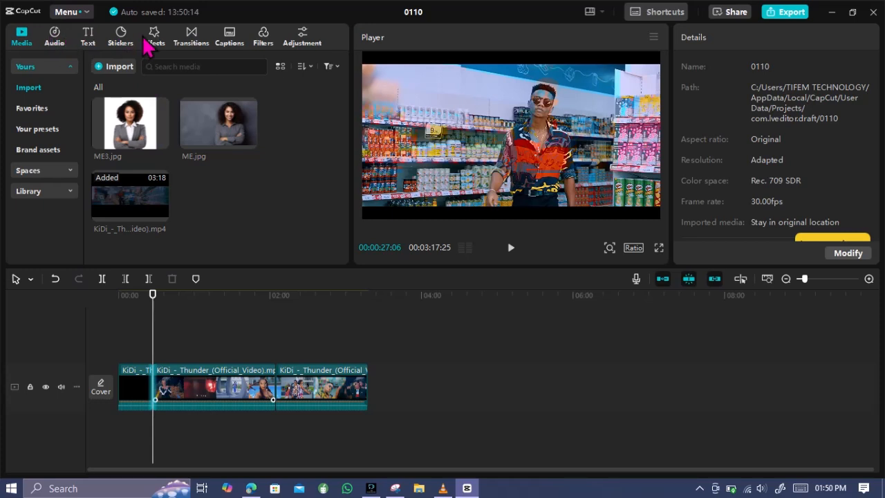
left_click(190, 38)
mouse_move(141, 168)
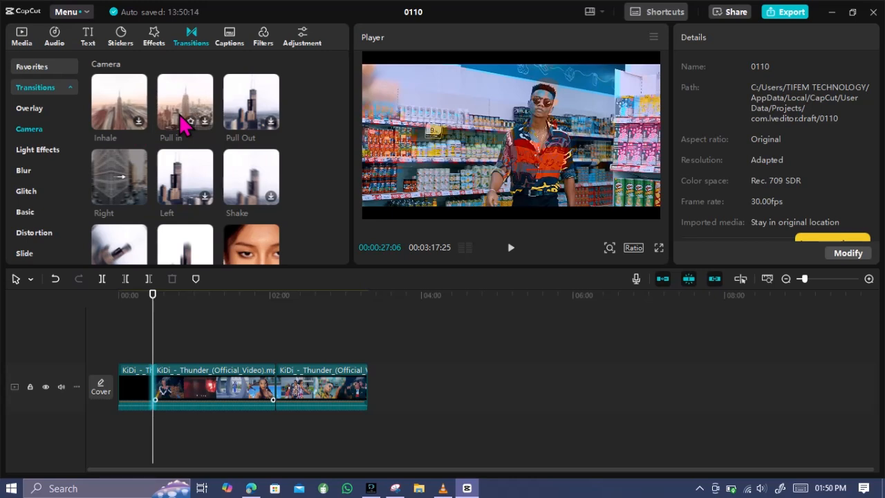
scroll(179, 173, "down", 3)
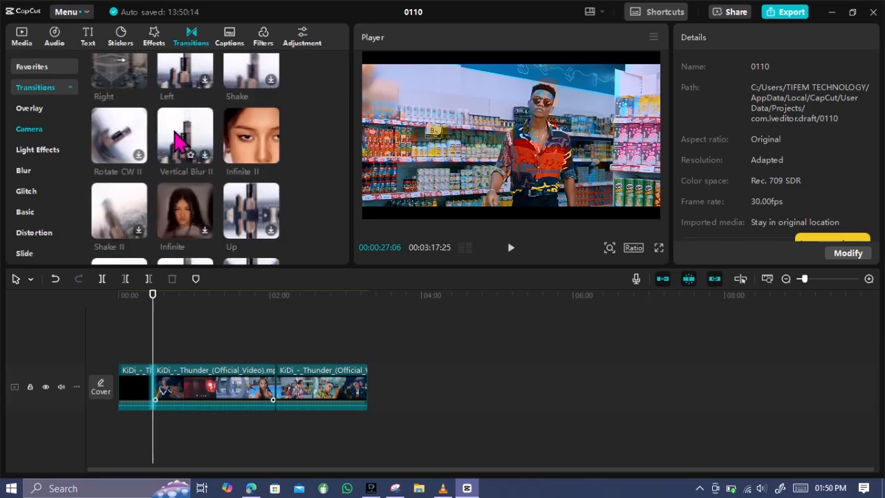
left_click(177, 206)
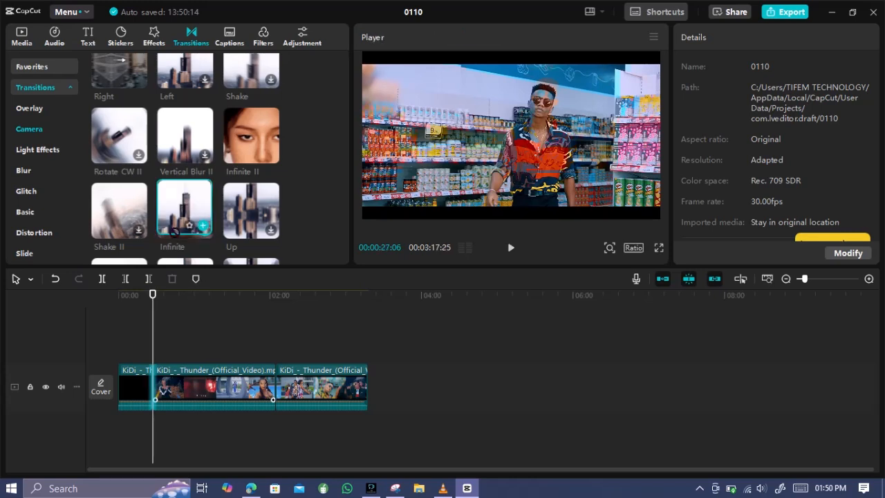
left_click_drag(177, 206, 165, 312)
left_click_drag(152, 348, 153, 391)
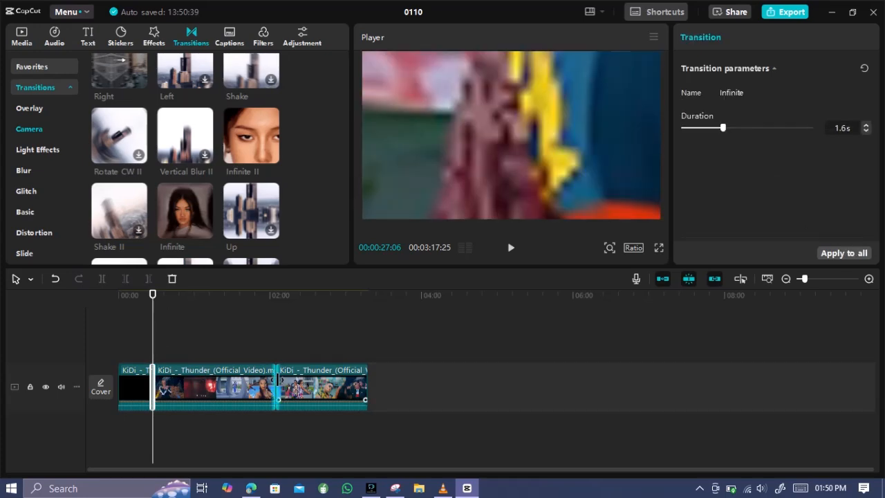
Step: Apply the Rotate CCW II transition from the Camera category at the cut between the second and third clips
left_click(277, 378)
scroll(253, 247, "down", 5)
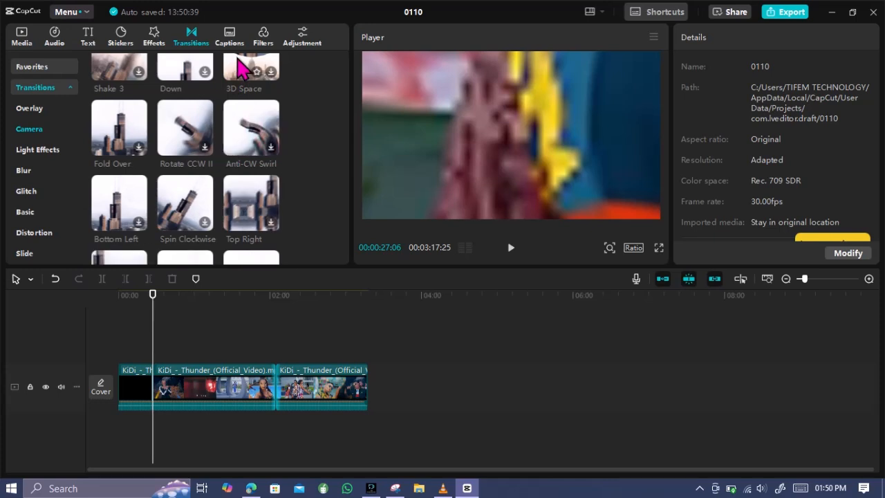
scroll(241, 121, "up", 1)
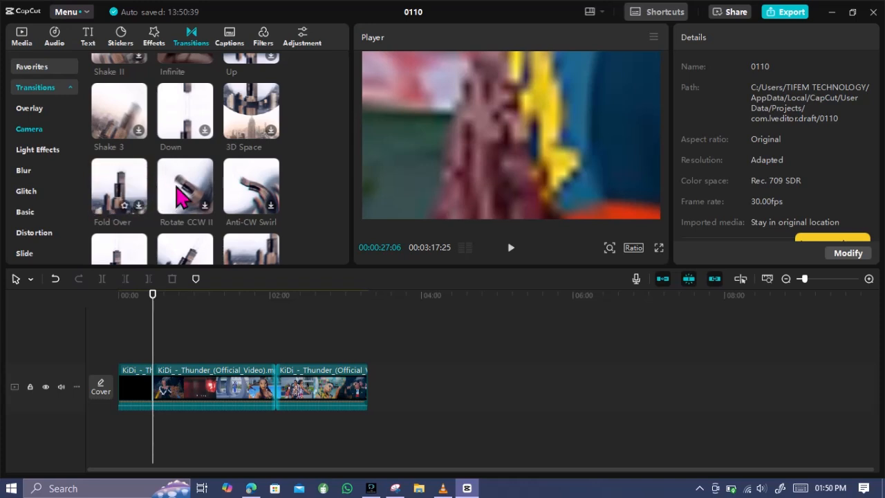
left_click_drag(191, 207, 276, 391)
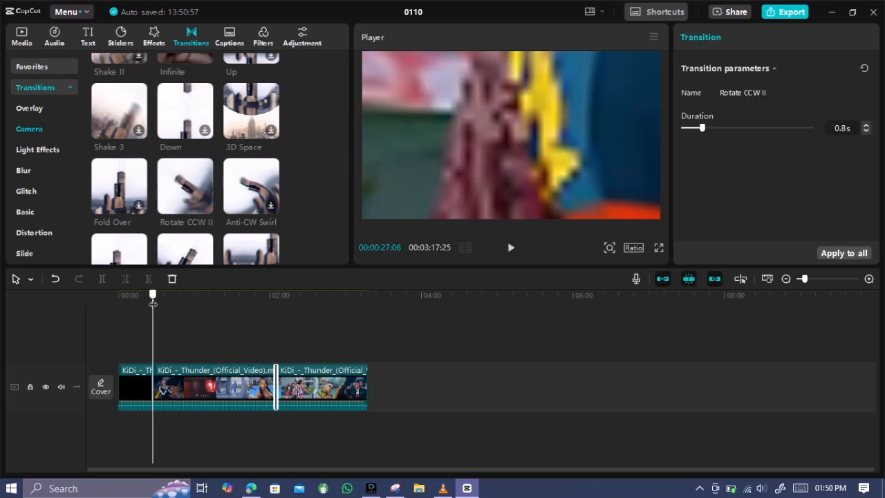
Step: Extend the end of the first clip on the timeline to about 00:00:31:24
left_click_drag(153, 304, 119, 304)
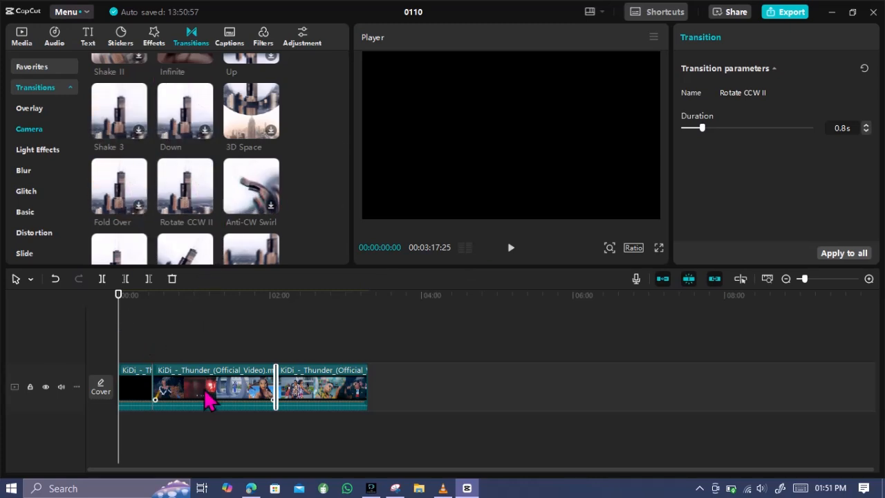
left_click(149, 379)
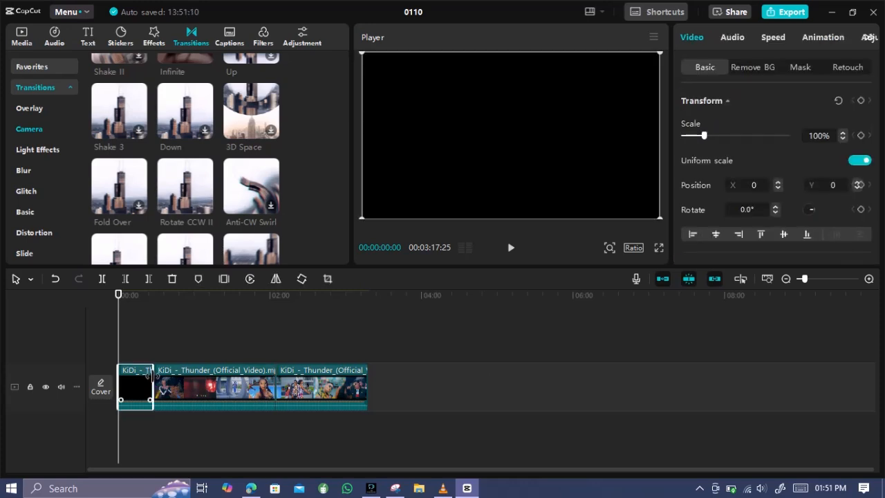
left_click_drag(153, 374, 157, 374)
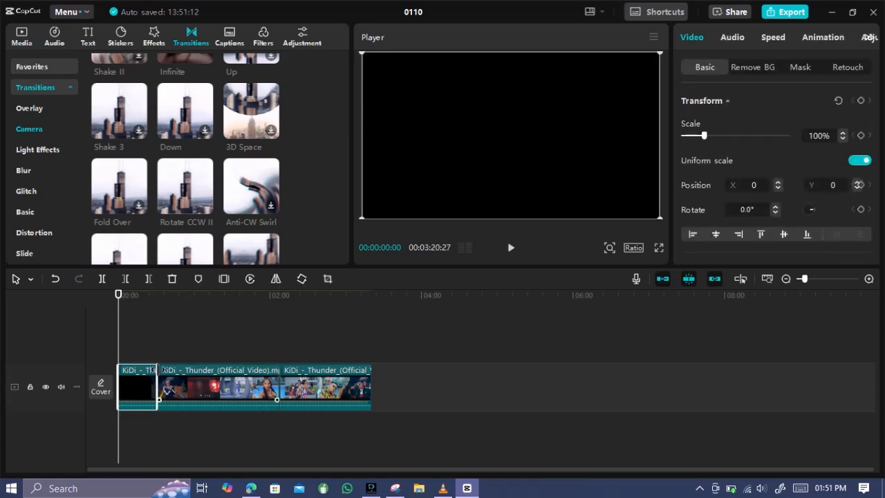
left_click(283, 379)
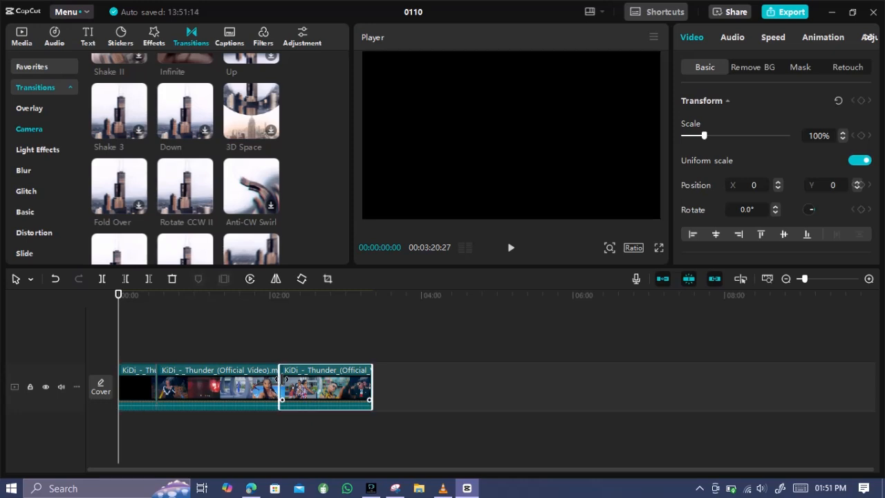
left_click(160, 366)
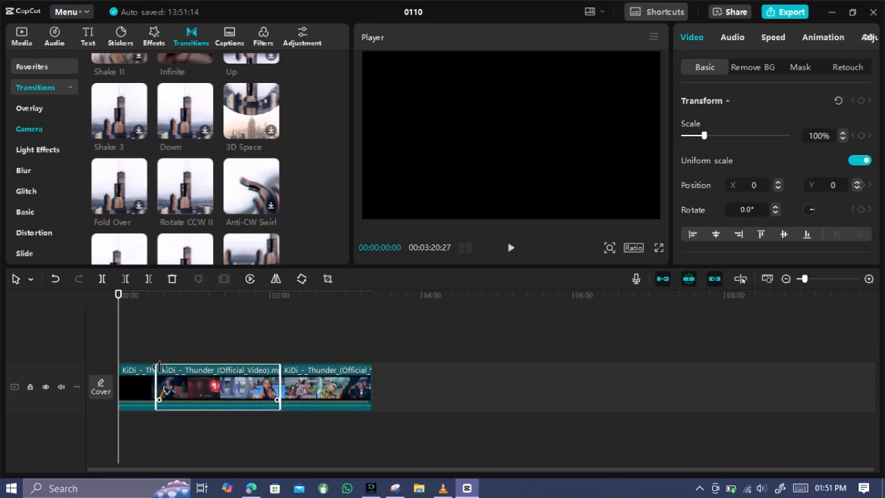
left_click(179, 345)
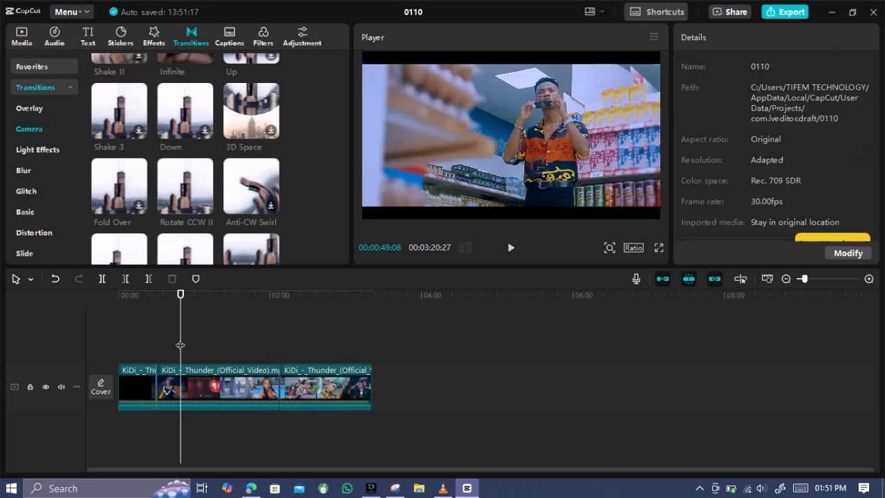
left_click_drag(155, 379, 160, 378)
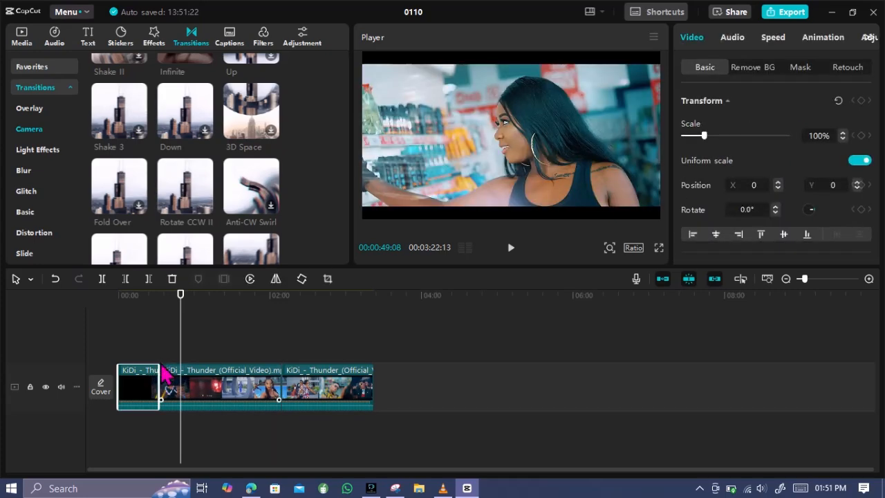
Step: Preview the Infinite transition by playing from 00:00:31:24 at the cut between the first and second clips
left_click_drag(179, 325, 158, 324)
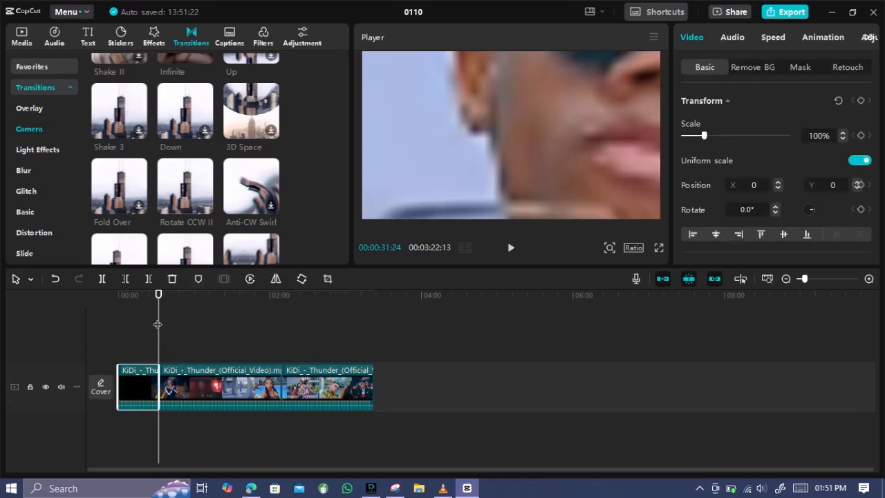
scroll(809, 156, "down", 2)
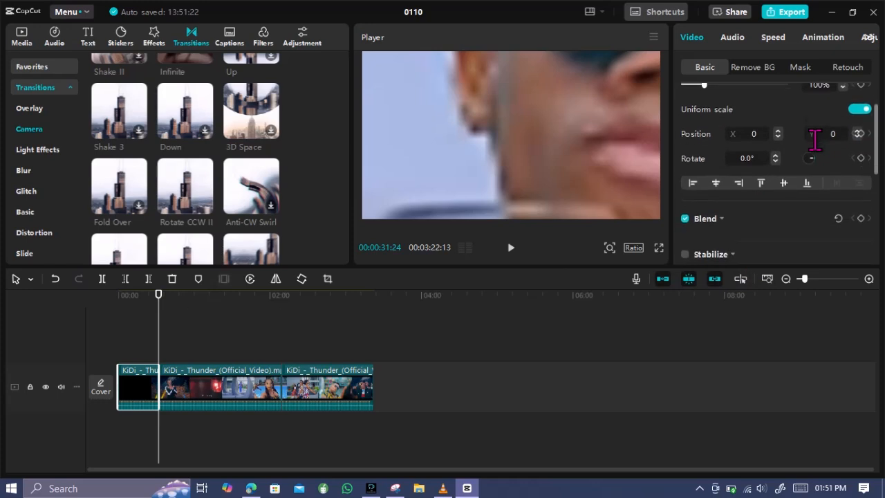
scroll(814, 138, "down", 5)
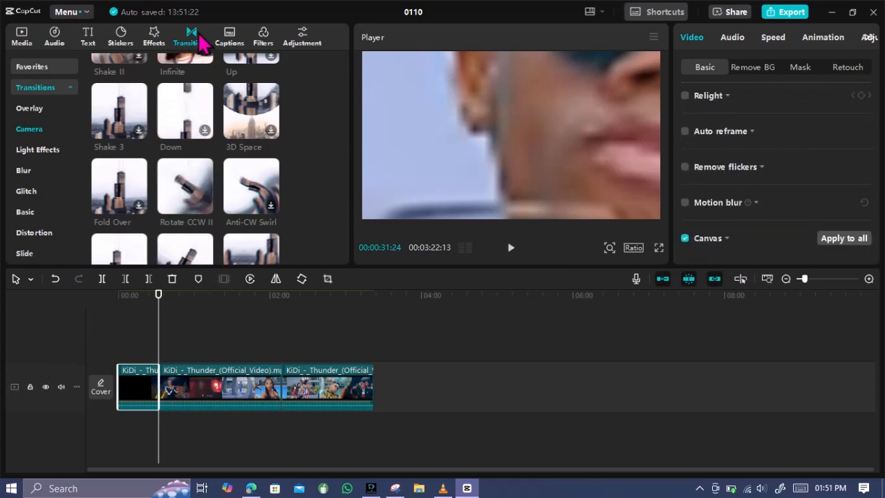
left_click(512, 249)
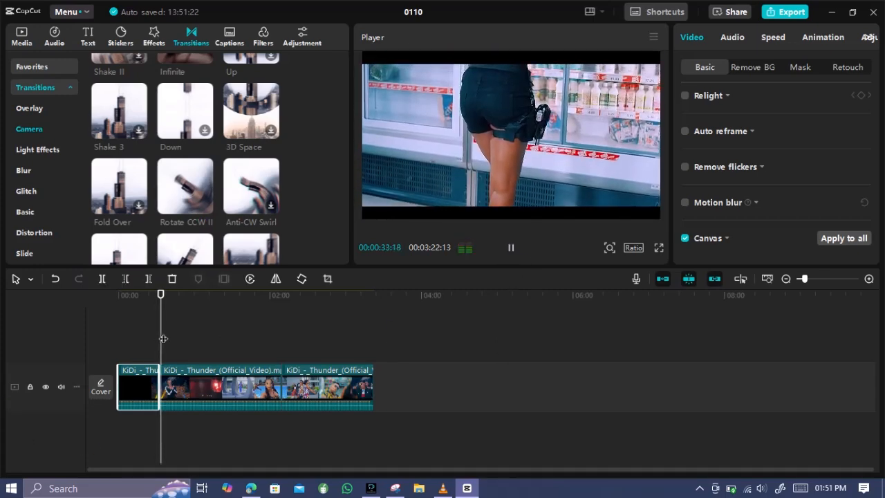
Step: Preview the video from the beginning in full screen, skip ahead to 00:00:25:16, and return to the editor
left_click(130, 345)
left_click_drag(129, 345, 118, 346)
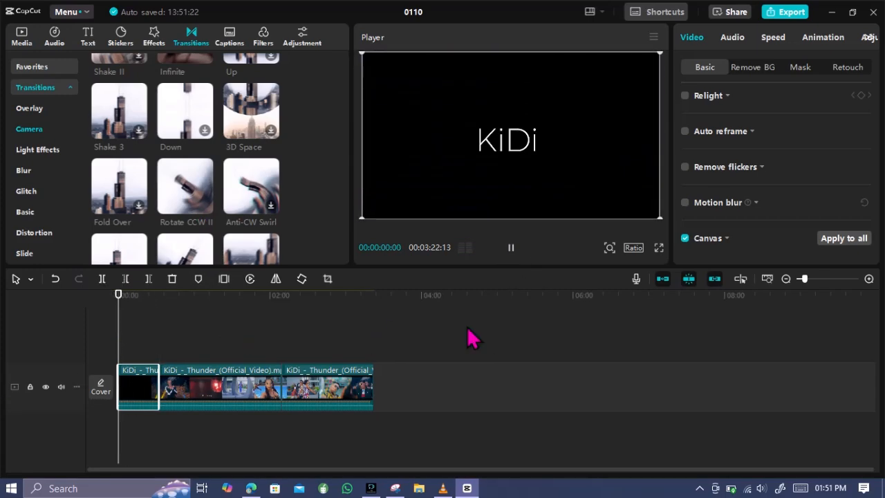
left_click(658, 248)
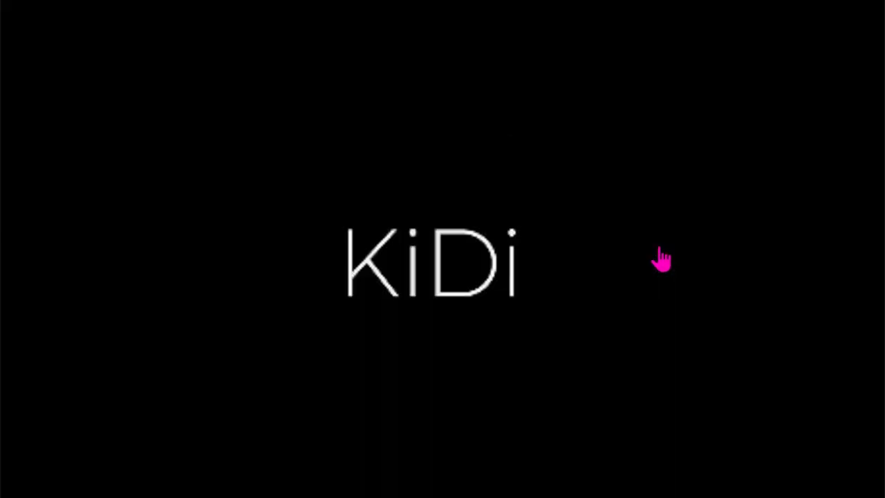
left_click(269, 441)
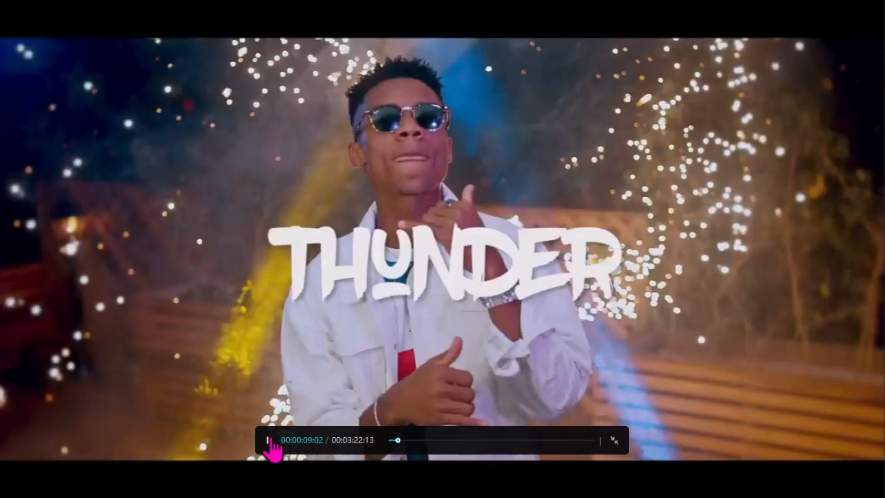
left_click(270, 441)
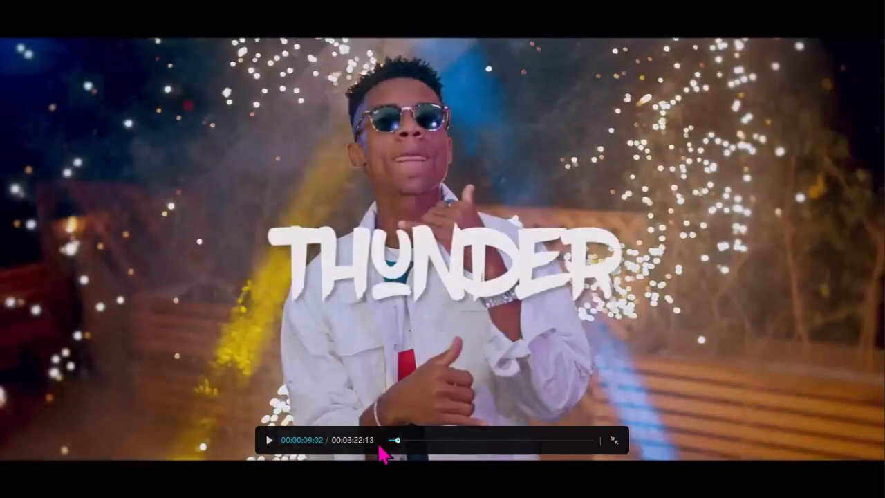
left_click(406, 442)
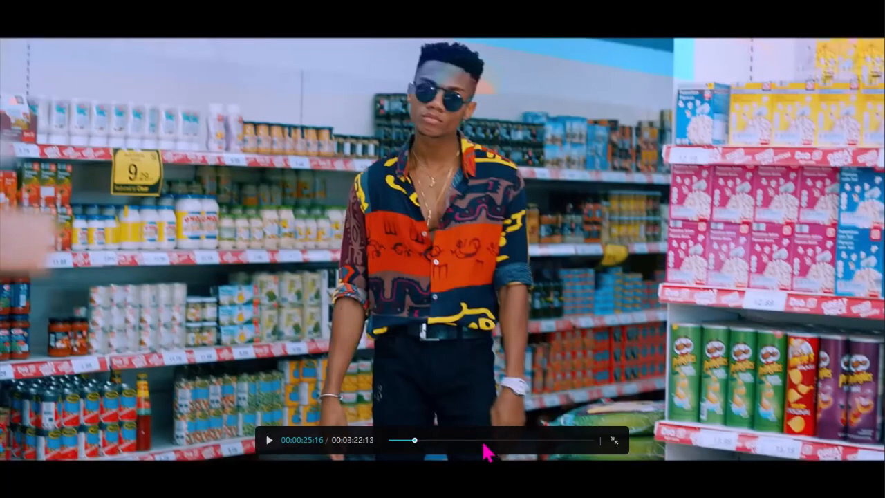
left_click(614, 441)
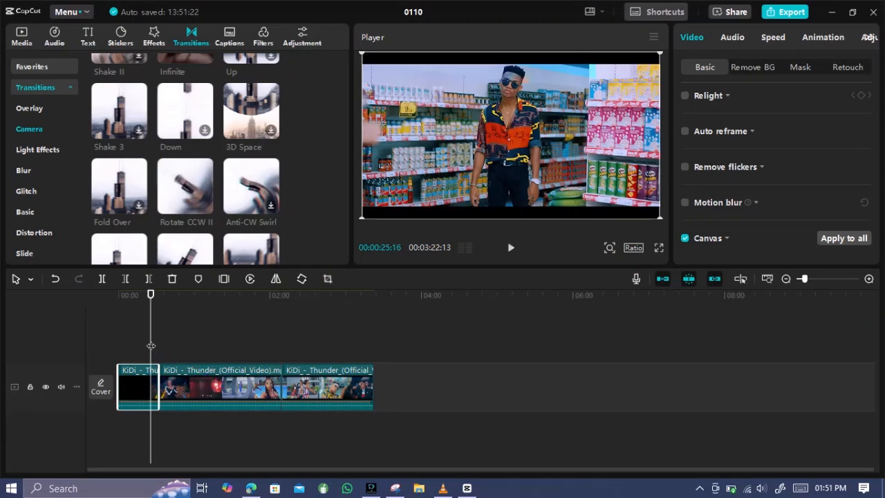
Step: Play the video across the first cut, and play it again across the second cut from 00:02:04:22
left_click(511, 249)
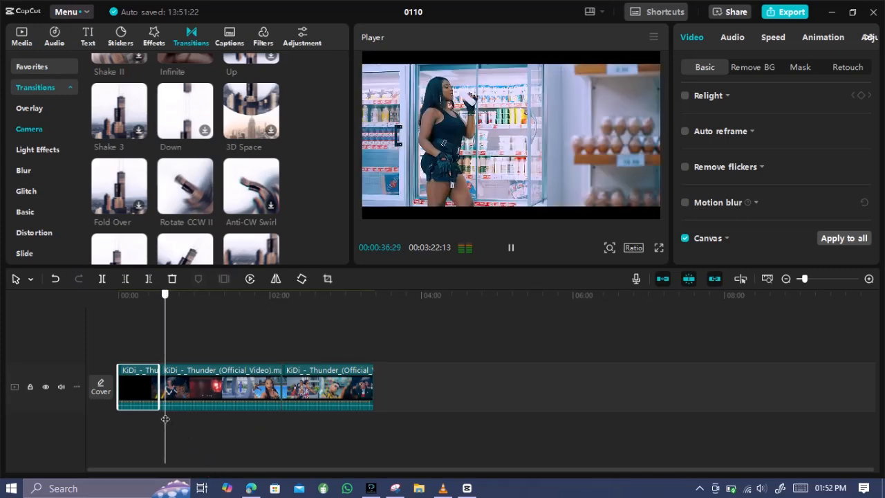
left_click_drag(166, 446, 268, 444)
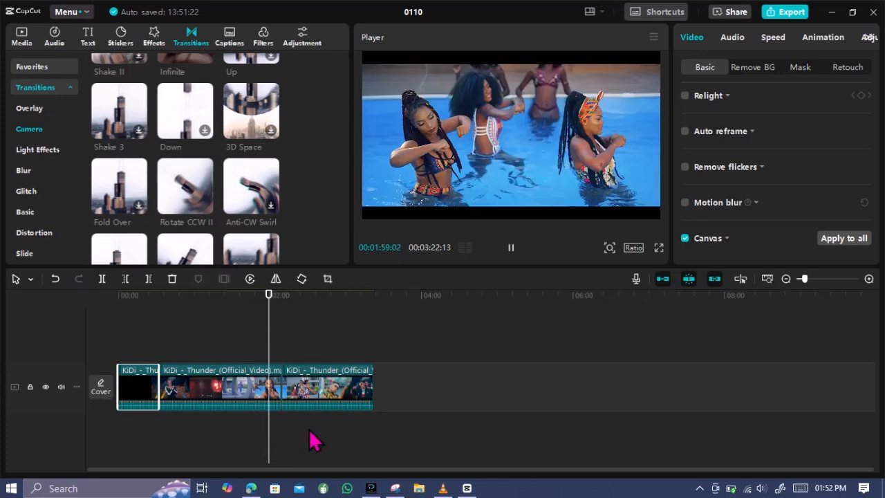
left_click(272, 423)
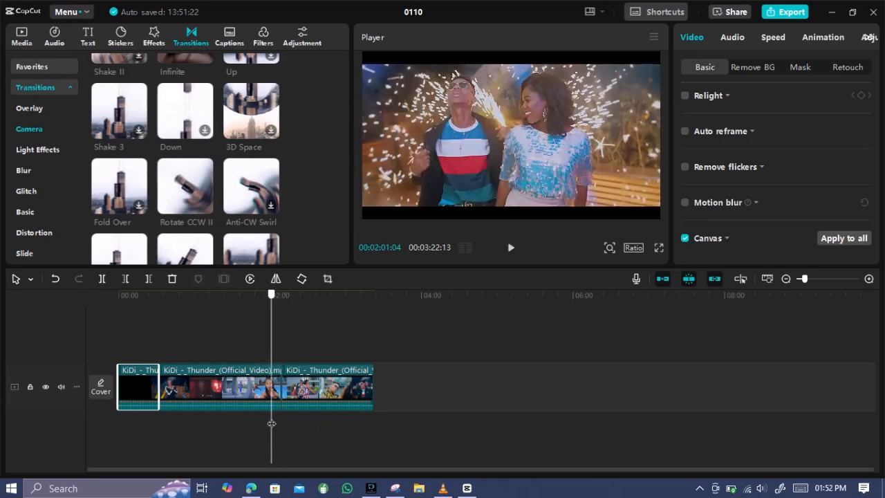
left_click_drag(271, 423, 276, 424)
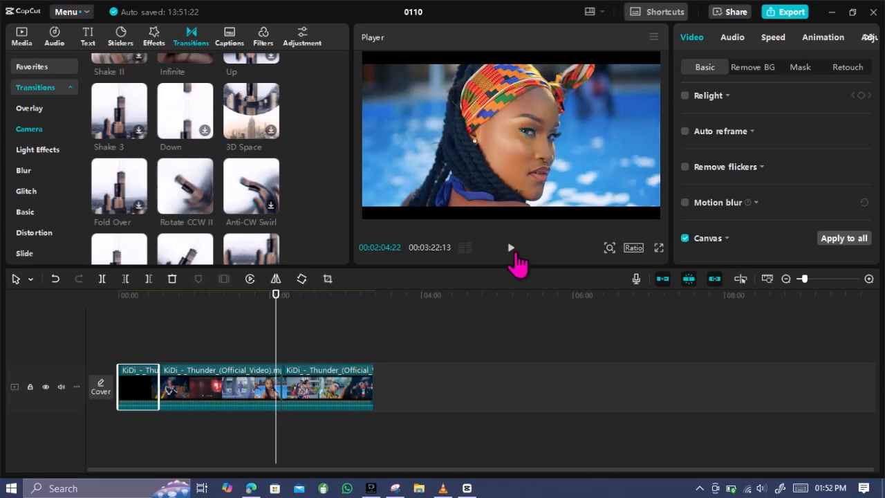
left_click(516, 254)
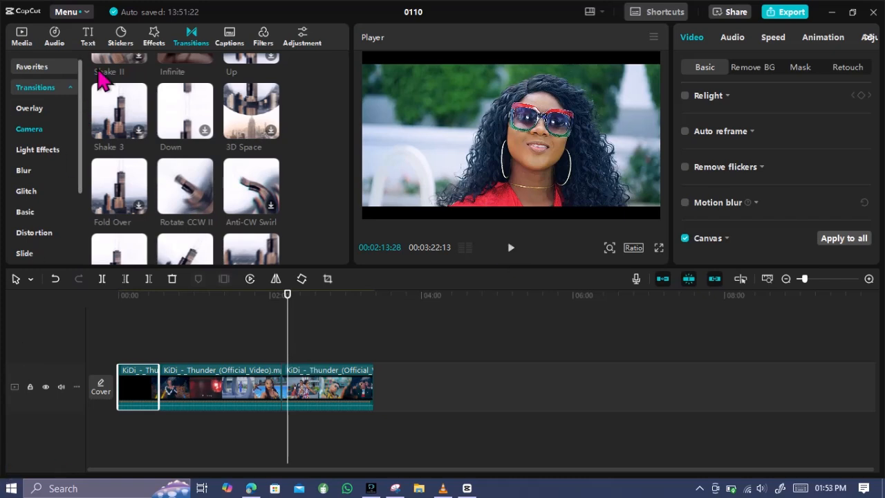
Step: Examine the Vlog music in the audio library, and open the media import dialog and close it without importing a file
left_click(55, 48)
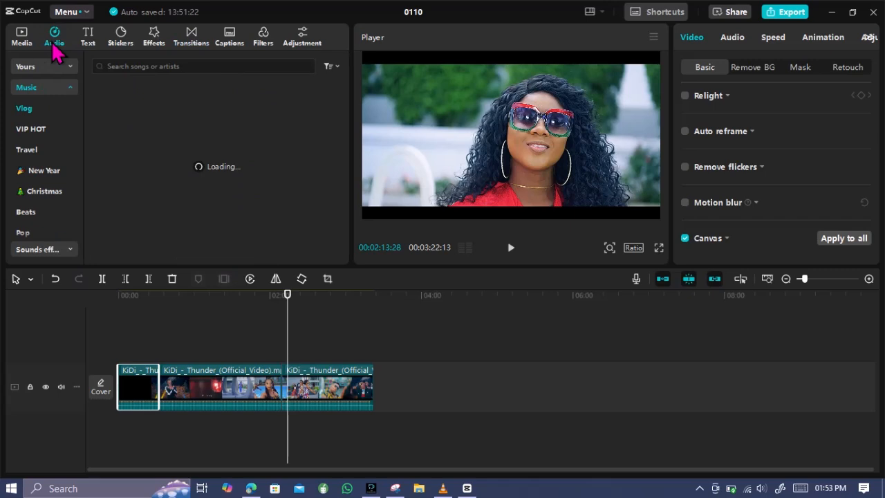
scroll(201, 184, "down", 5)
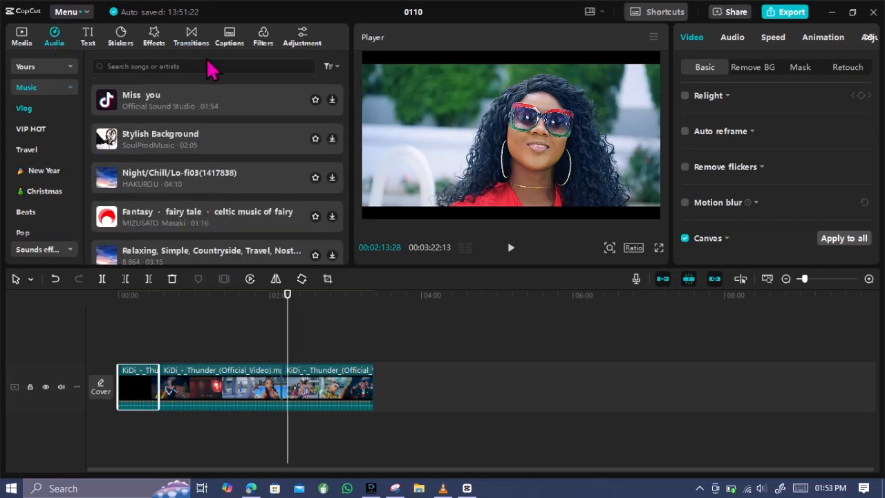
left_click(21, 37)
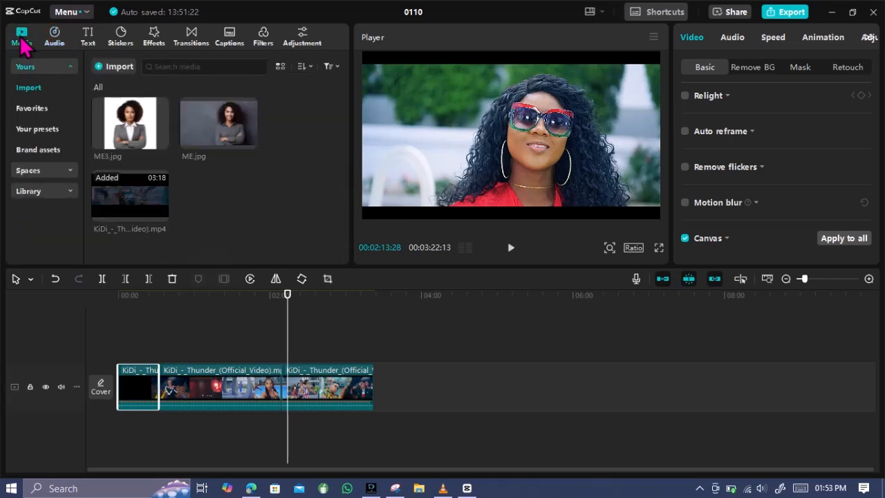
left_click(100, 66)
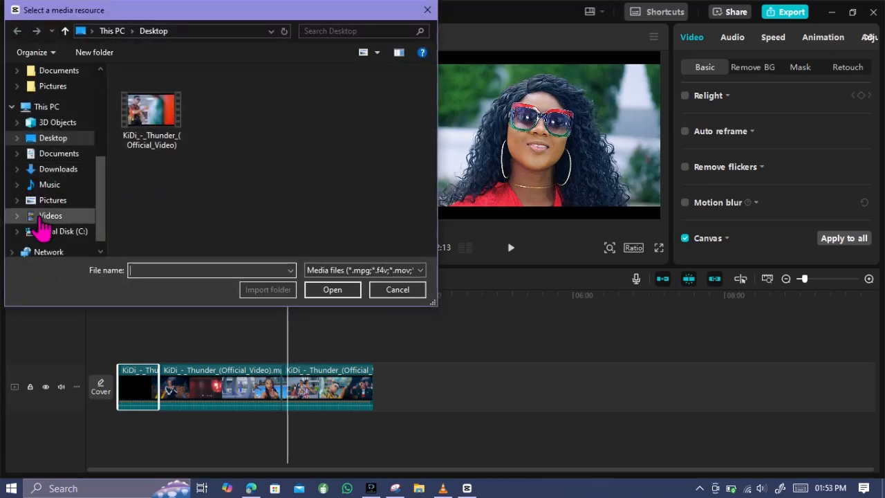
left_click(430, 12)
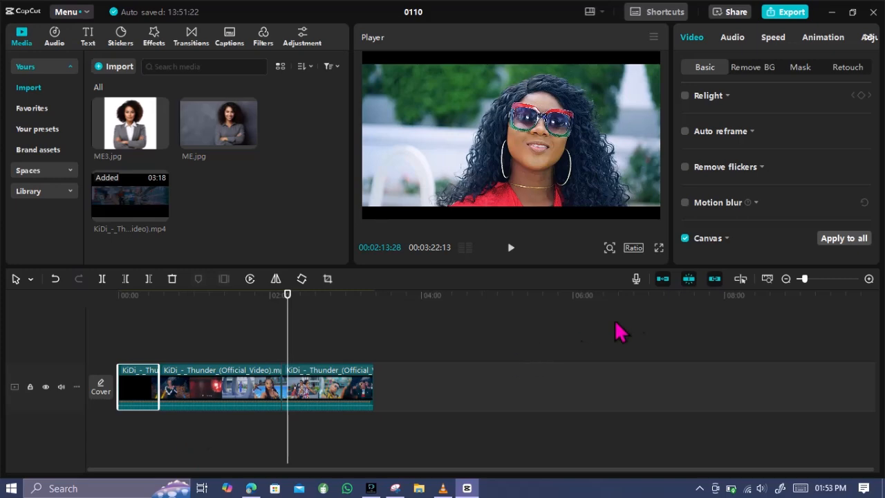
Step: Open the voiceover recording settings to view the options, and close them without recording
left_click(638, 280)
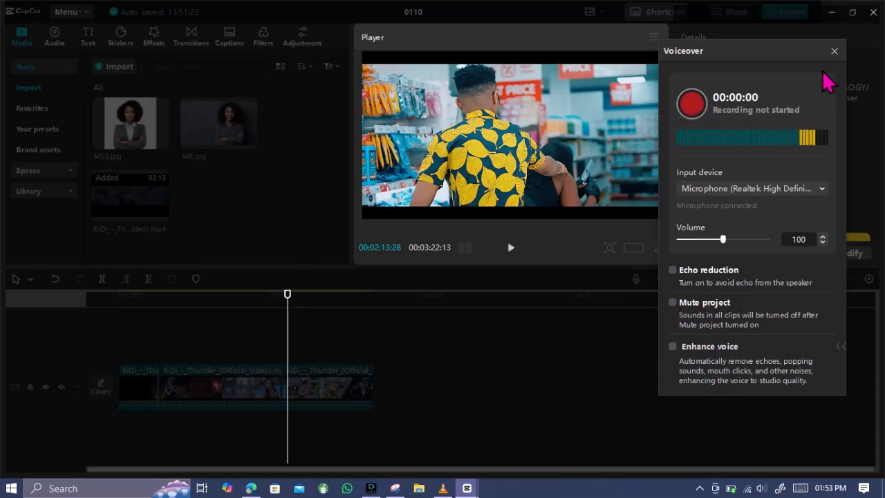
left_click(835, 52)
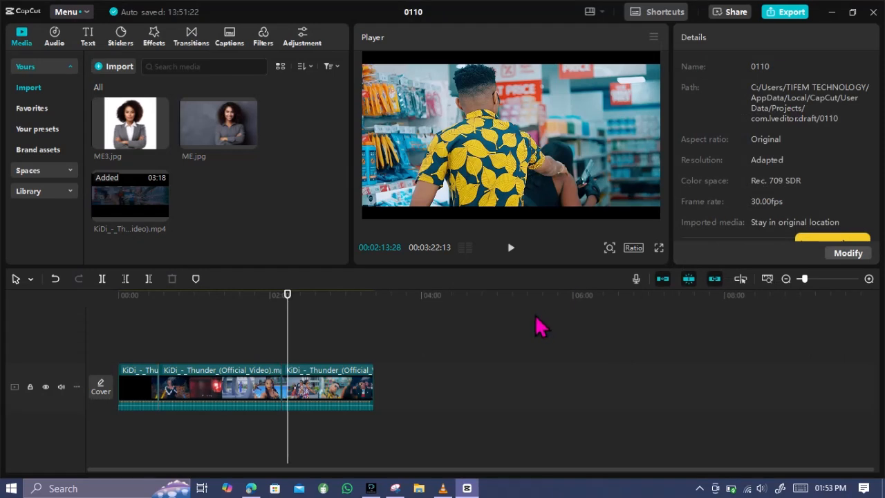